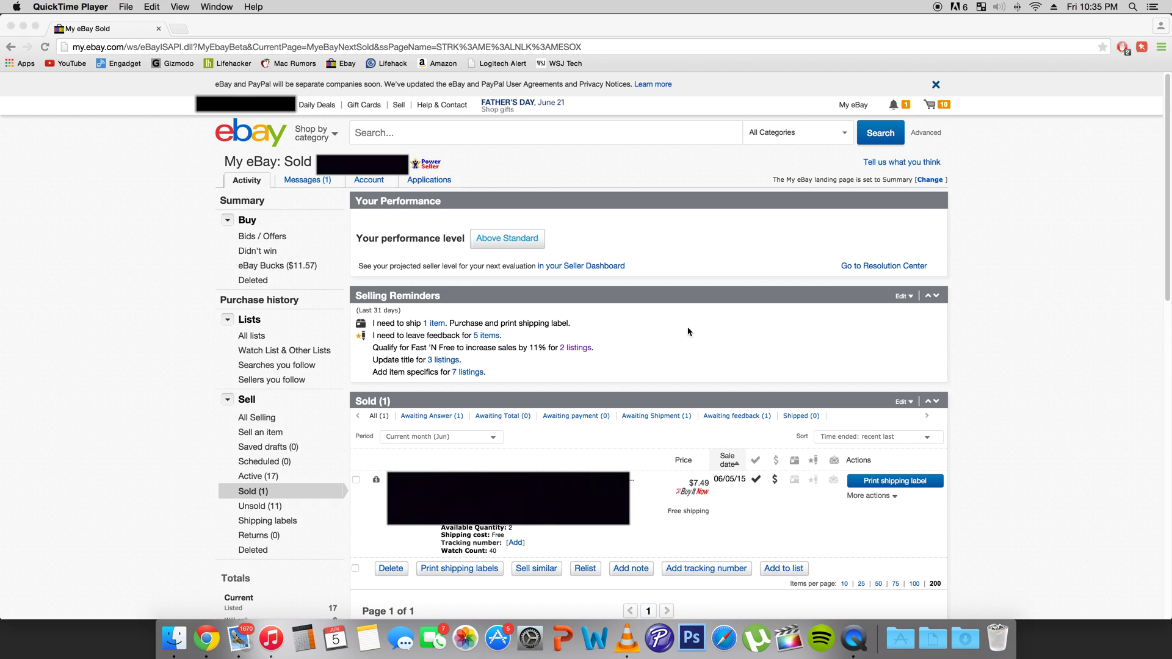
Start the sold item's USPS label as First Class Package at 1 oz, totalling $2.04.
{"action": "left_click", "coordinate": [922, 487]}
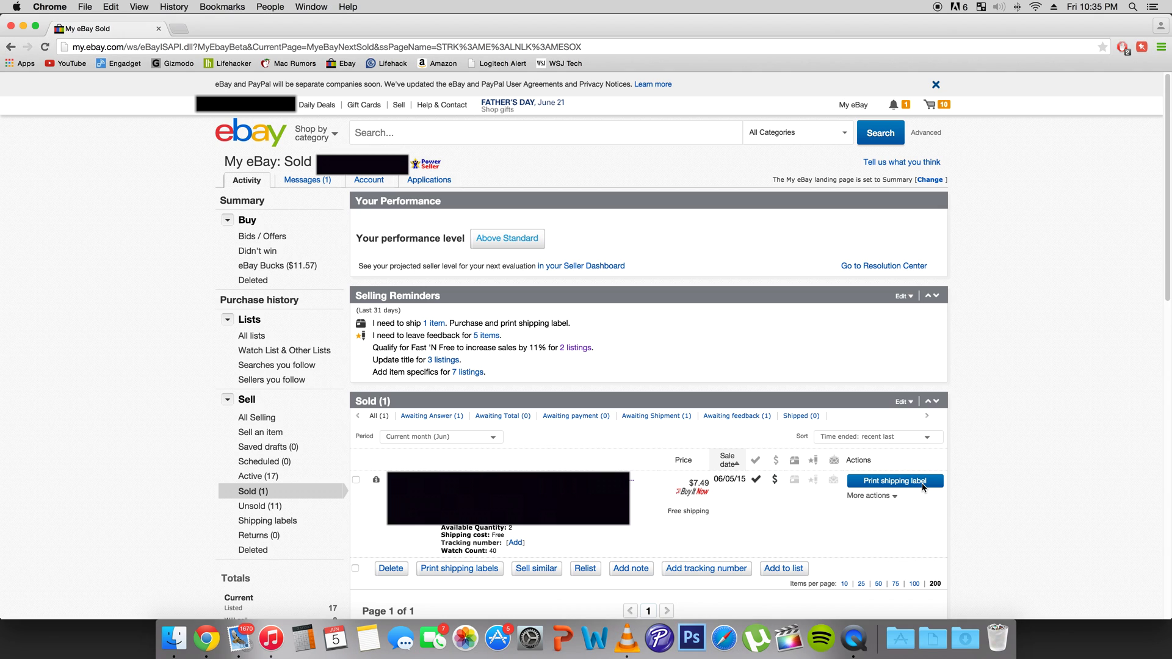
{"action": "left_click", "coordinate": [894, 481]}
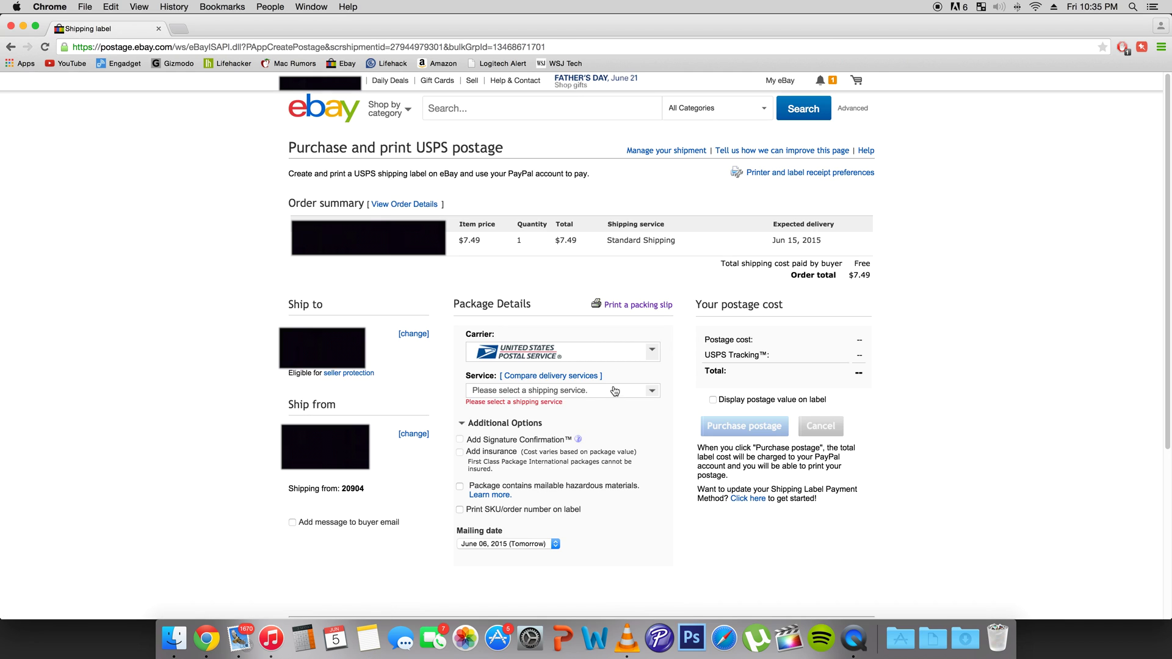
{"action": "left_click", "coordinate": [617, 394]}
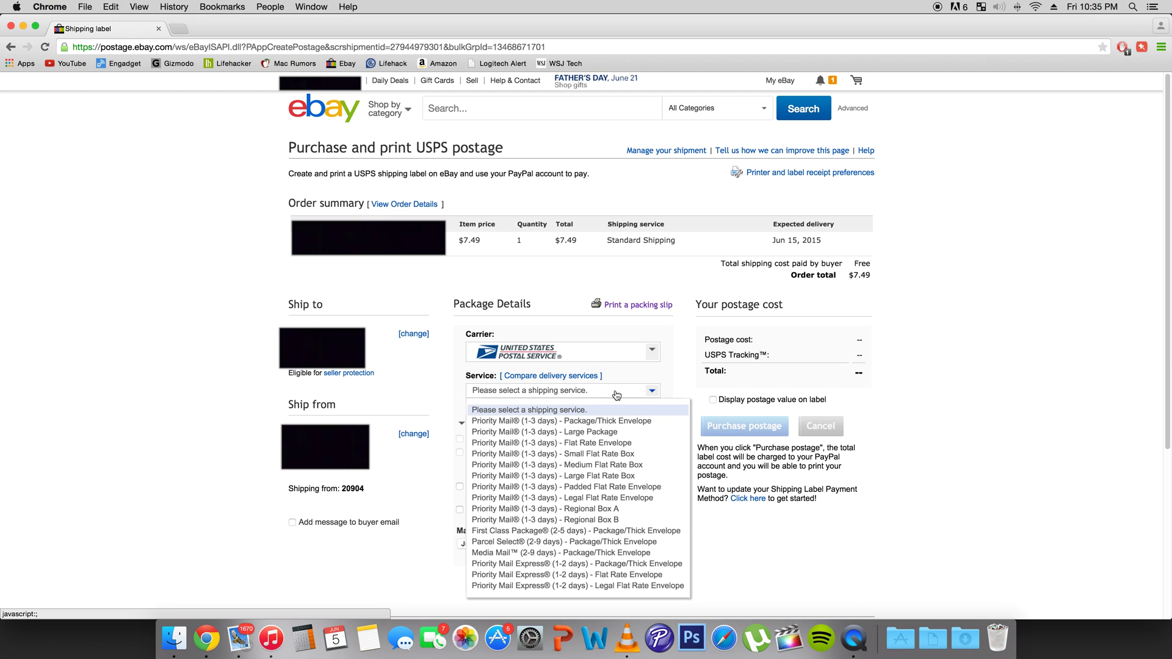
{"action": "left_click", "coordinate": [539, 532]}
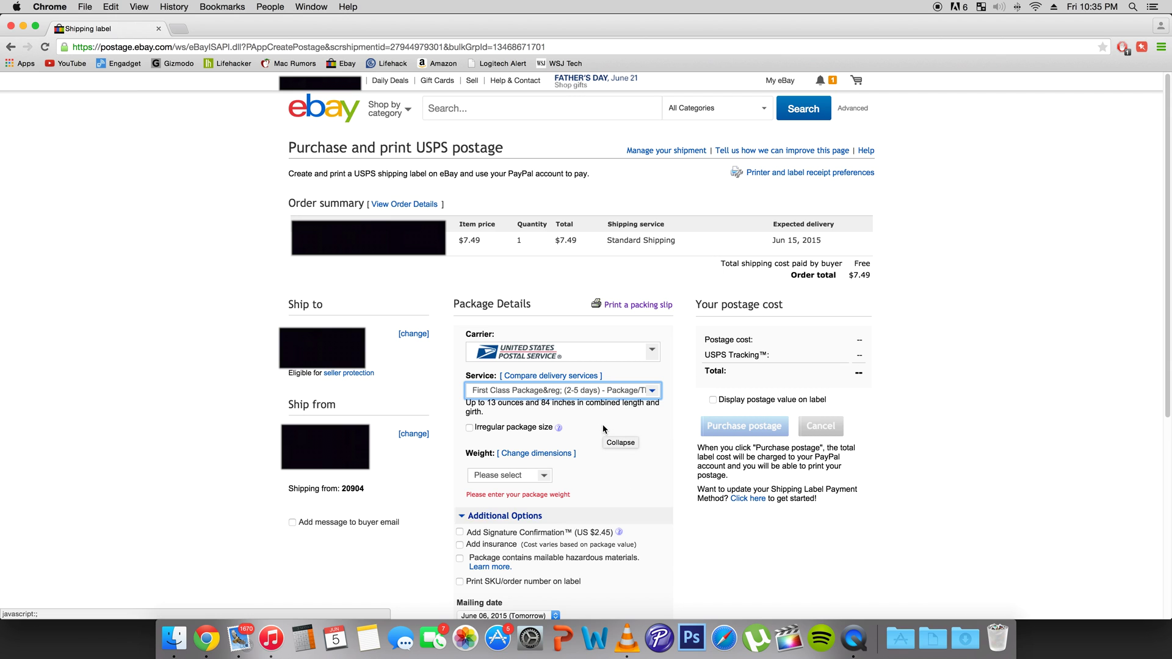
{"action": "left_click", "coordinate": [530, 478]}
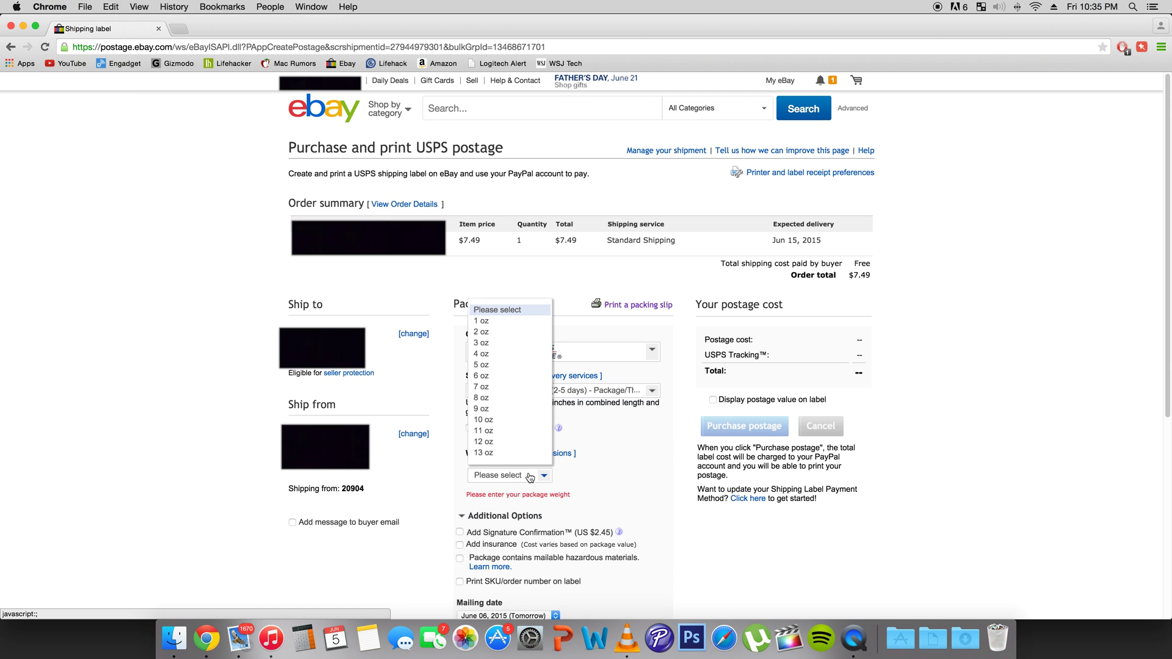
{"action": "left_click", "coordinate": [511, 319]}
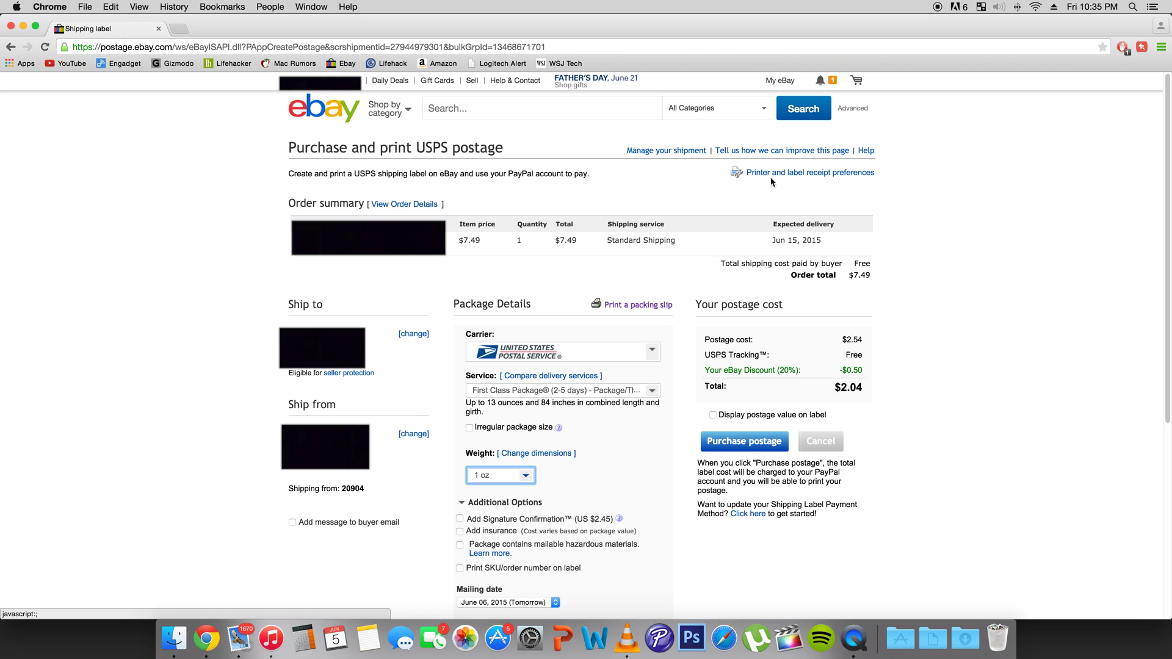
Choose Zebra LP2844 4x6 as the printer in the label printing preferences.
{"action": "left_click", "coordinate": [826, 177]}
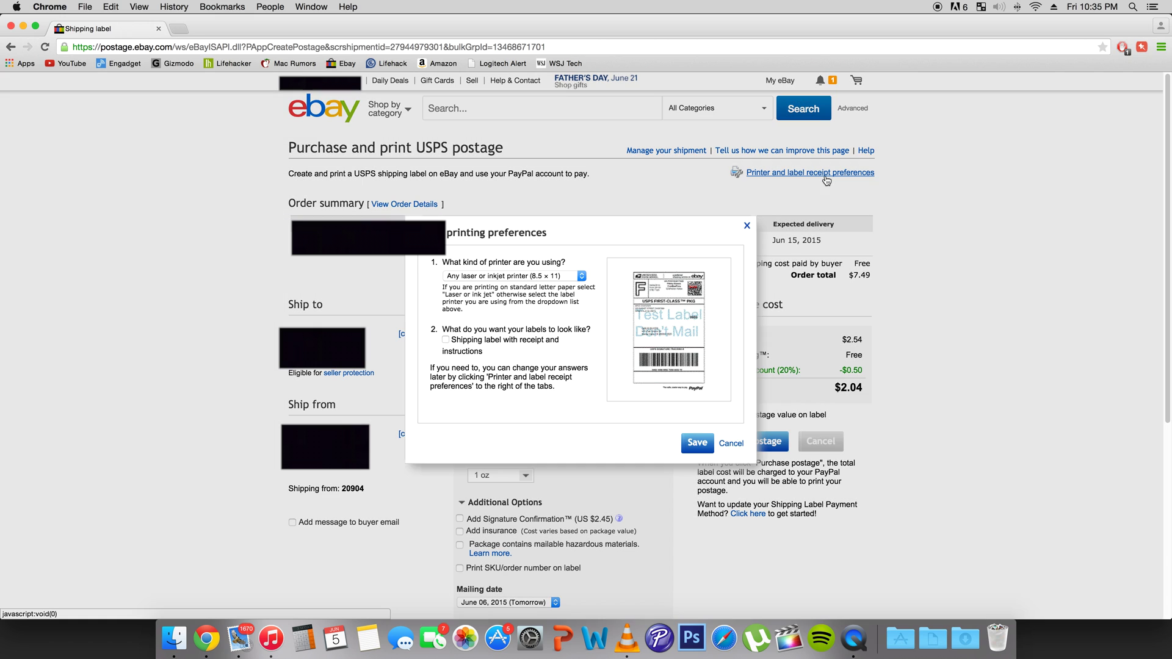
{"action": "left_click", "coordinate": [581, 277]}
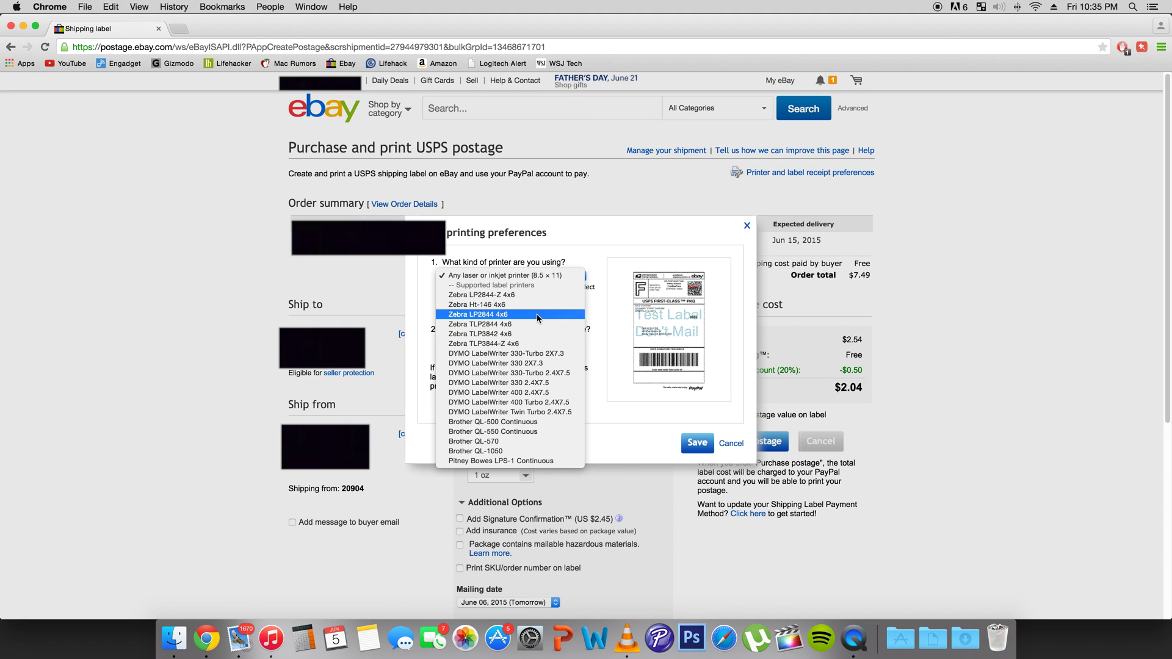
{"action": "left_click", "coordinate": [537, 316]}
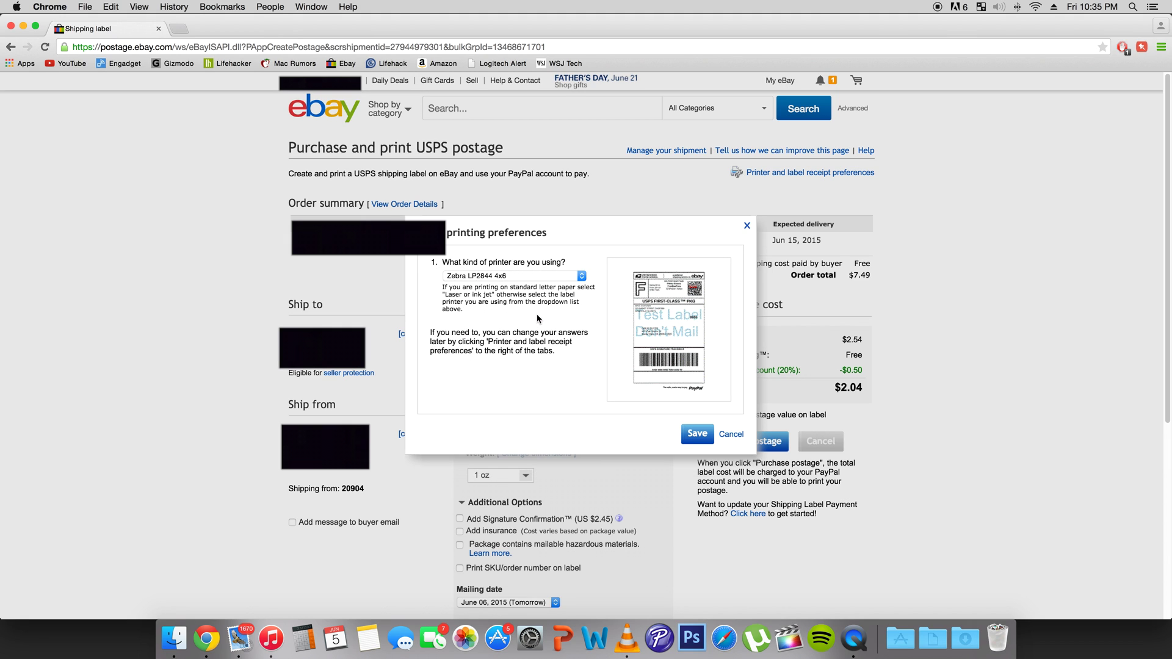
Save the Zebra LP2844 4x6 printer preference.
{"action": "left_click", "coordinate": [692, 433]}
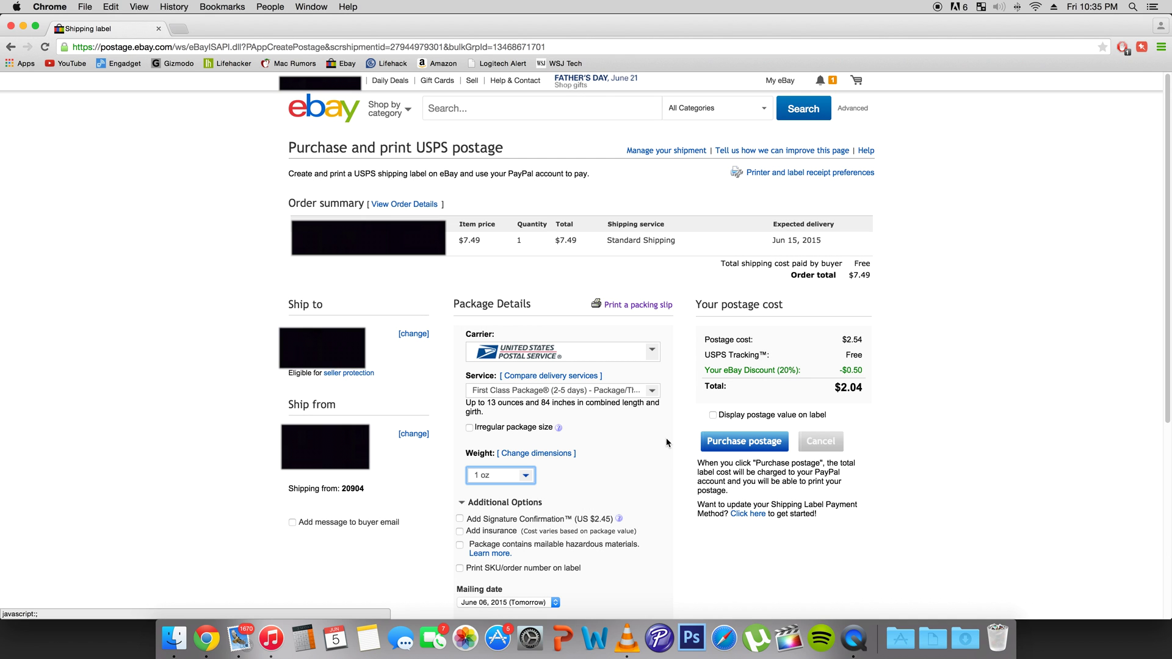
Buy the $2.04 First Class Package postage for the sold item.
{"action": "left_click", "coordinate": [721, 441]}
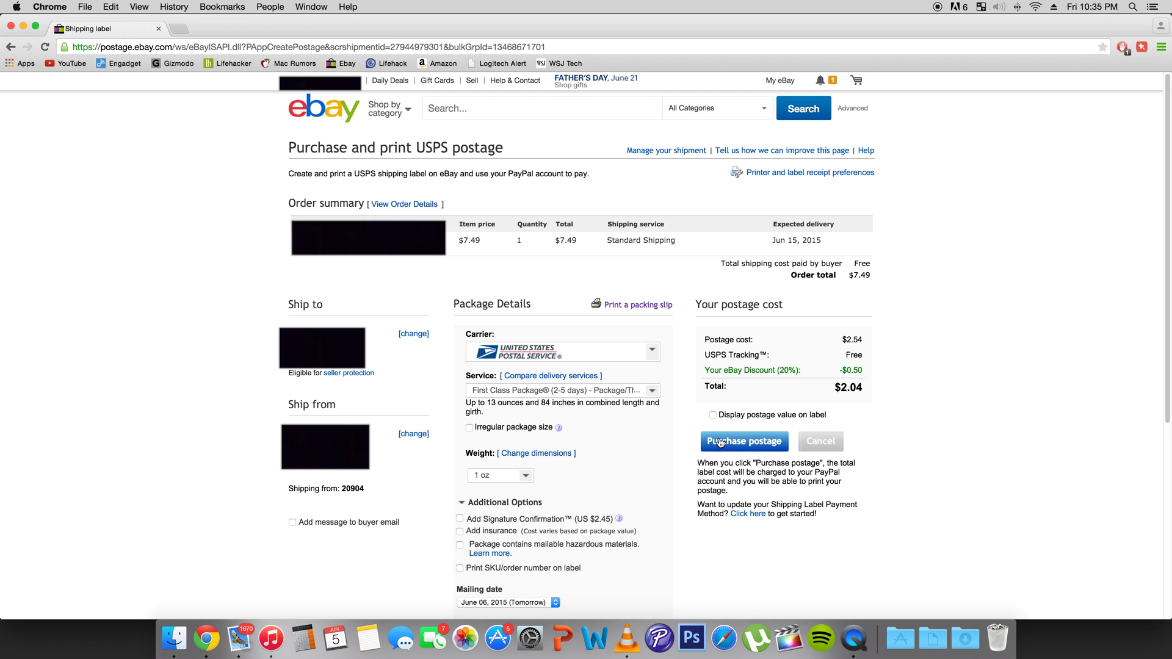